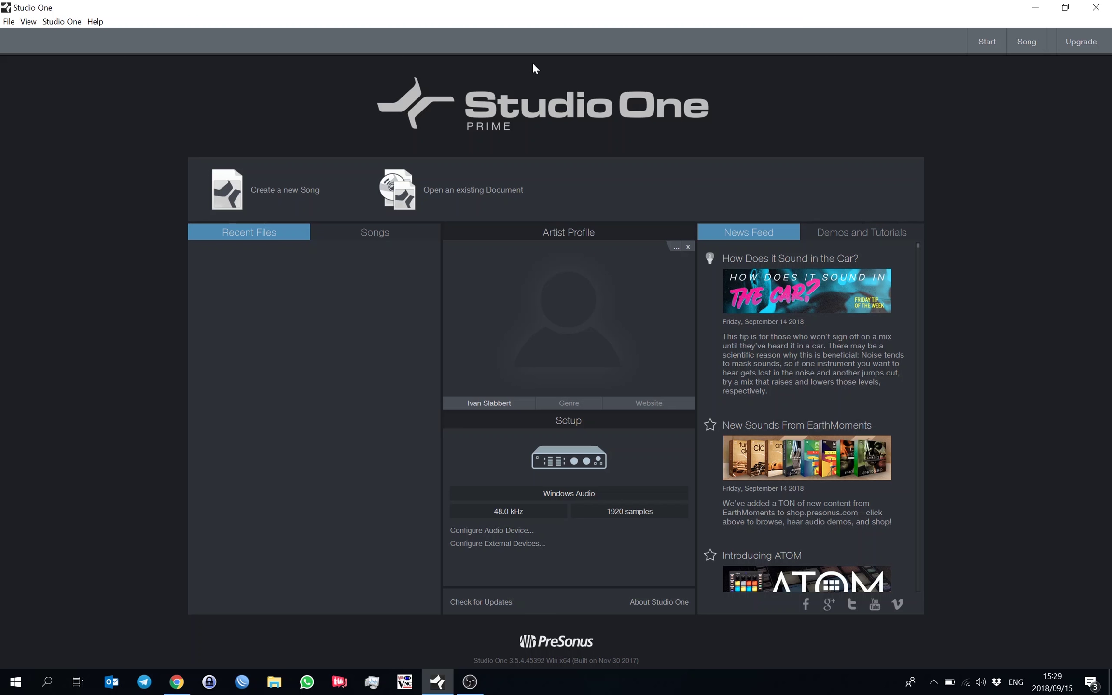
# Create a new empty song titled 'test' with a 48.0 kHz sample rate
pyautogui.click(298, 194)
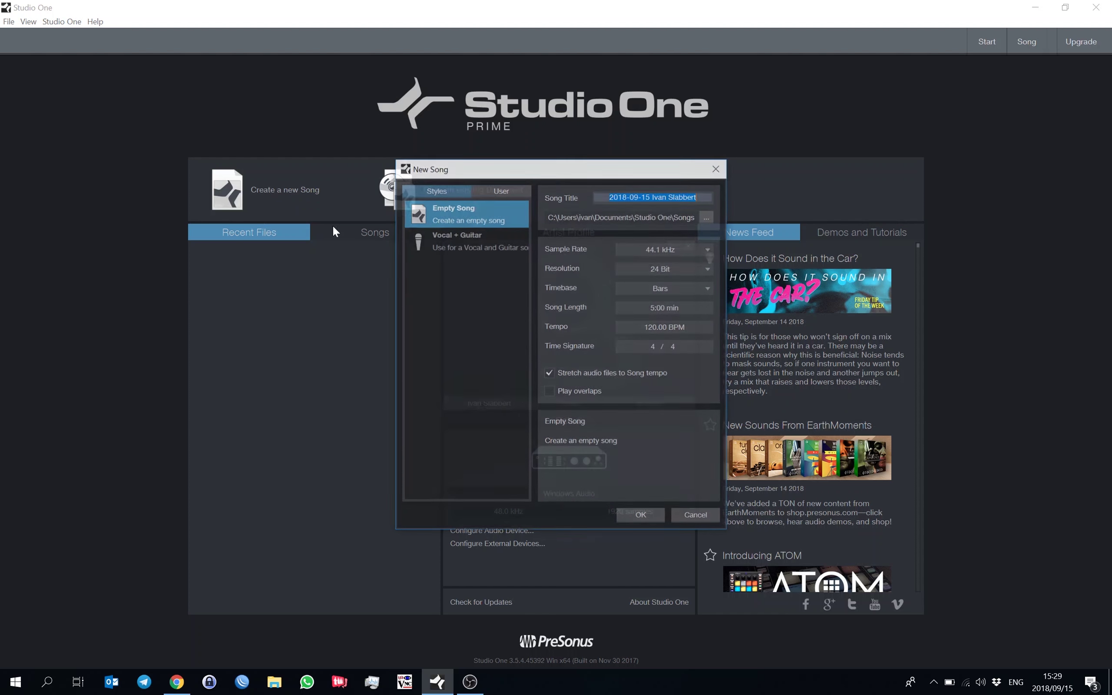
pyautogui.write('test')
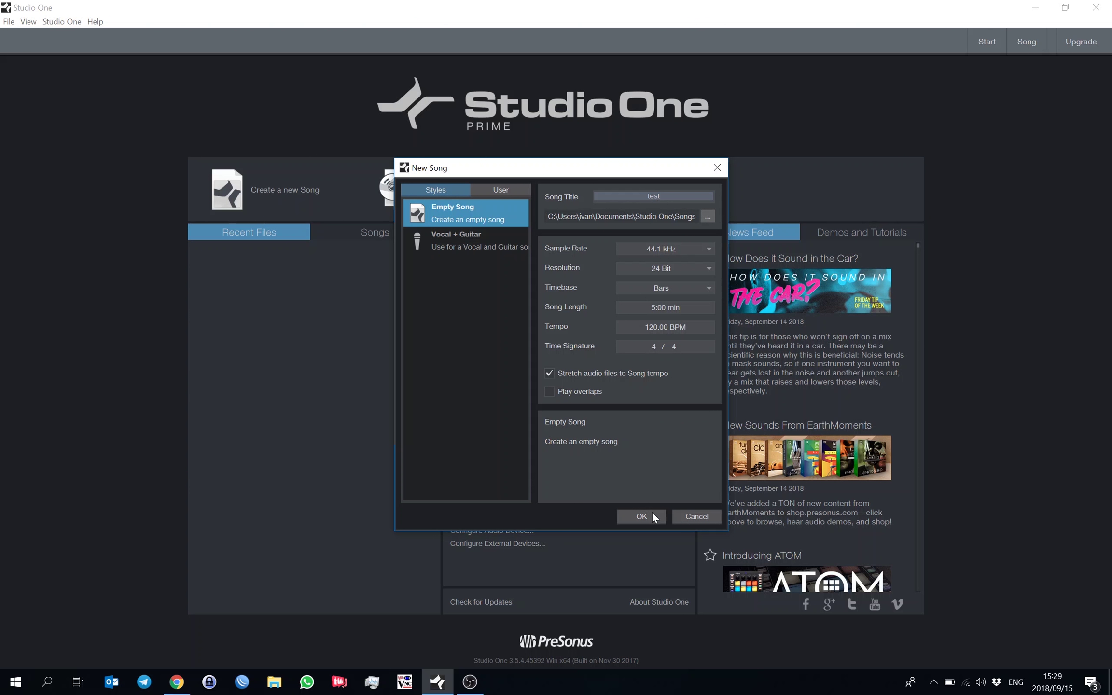
pyautogui.click(684, 246)
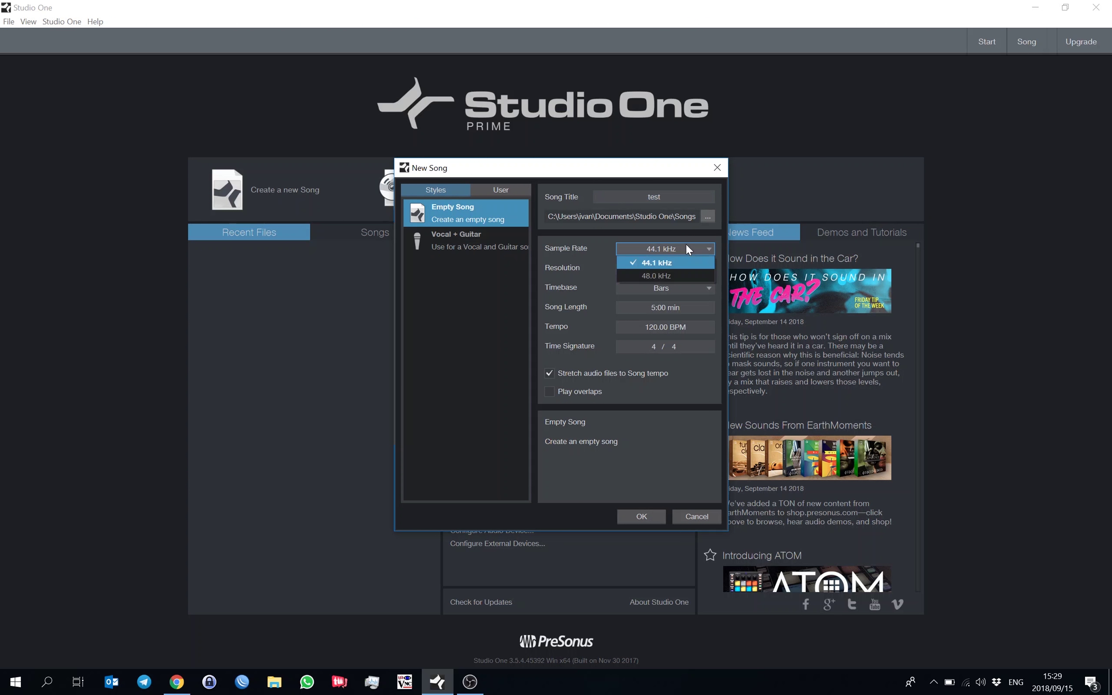
pyautogui.click(670, 272)
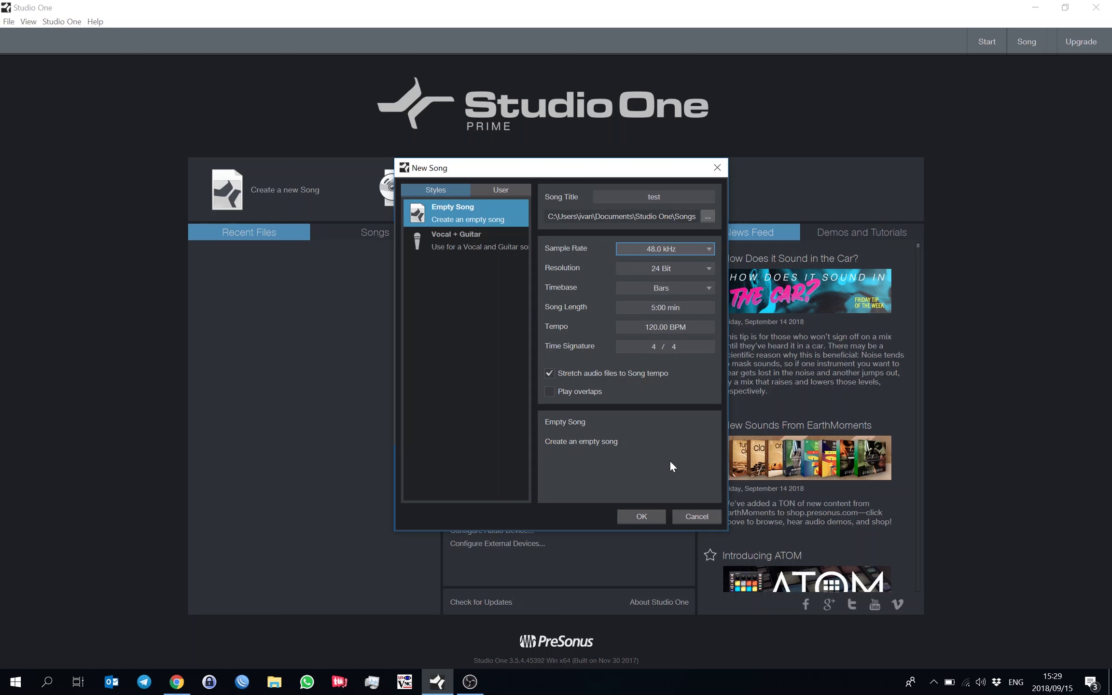
pyautogui.click(642, 516)
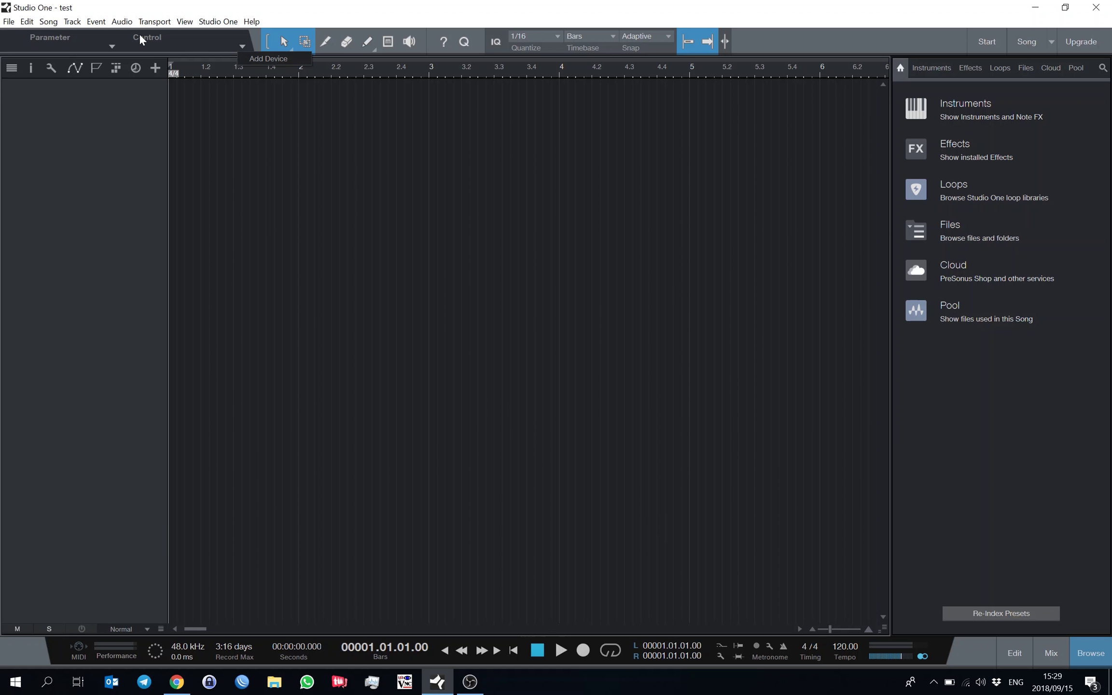
# Start adding an external device, browsing M-Audio and choosing the generic New Keyboard
pyautogui.click(266, 61)
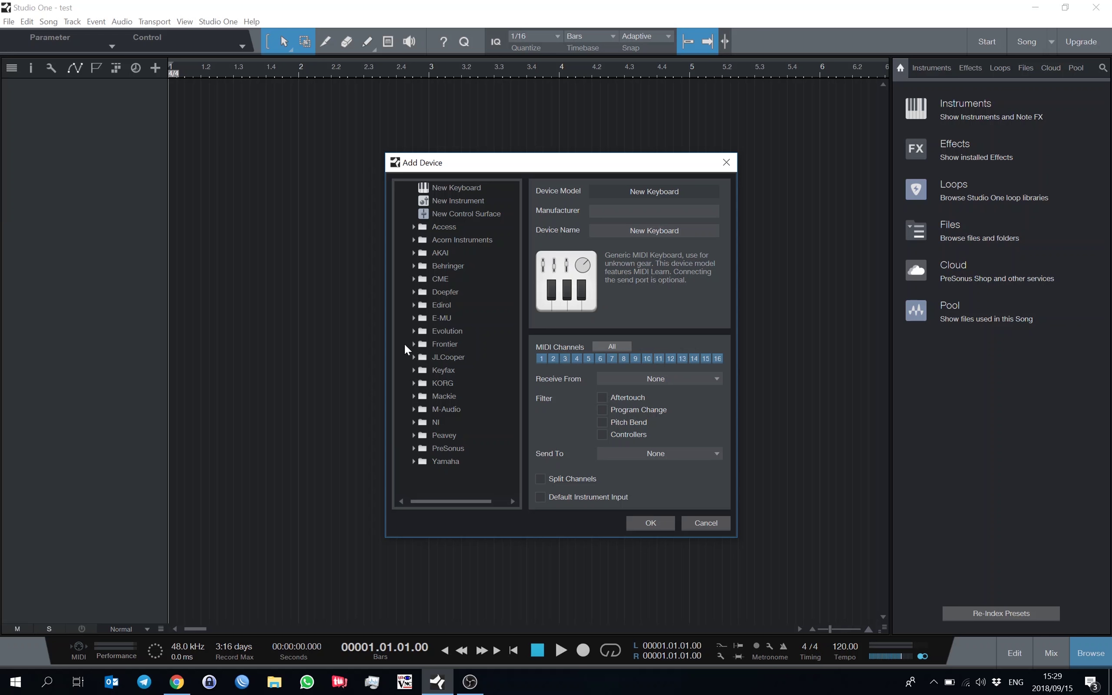
pyautogui.click(413, 413)
pyautogui.scroll(-1, 440, 424)
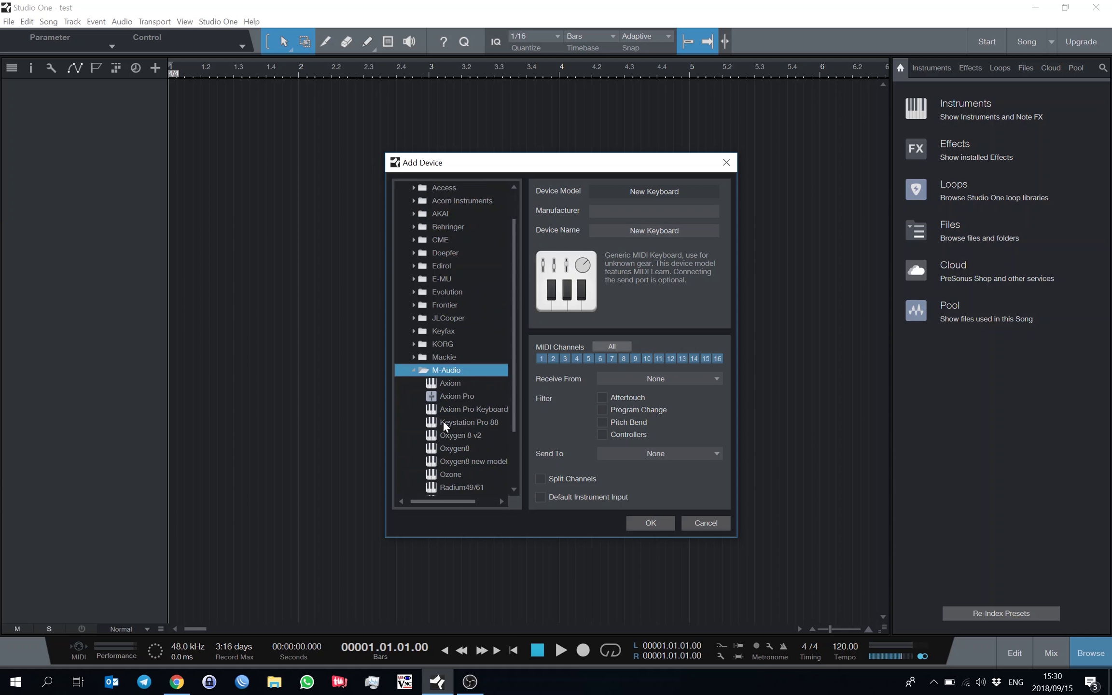
pyautogui.scroll(-1, 454, 437)
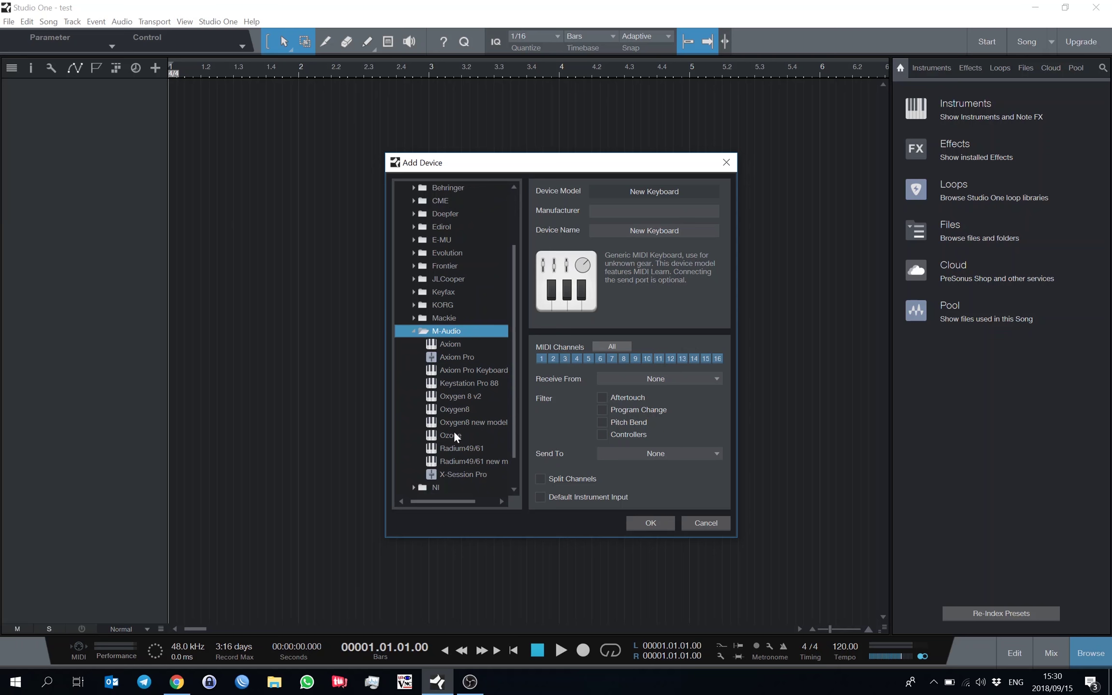
pyautogui.scroll(-1, 455, 437)
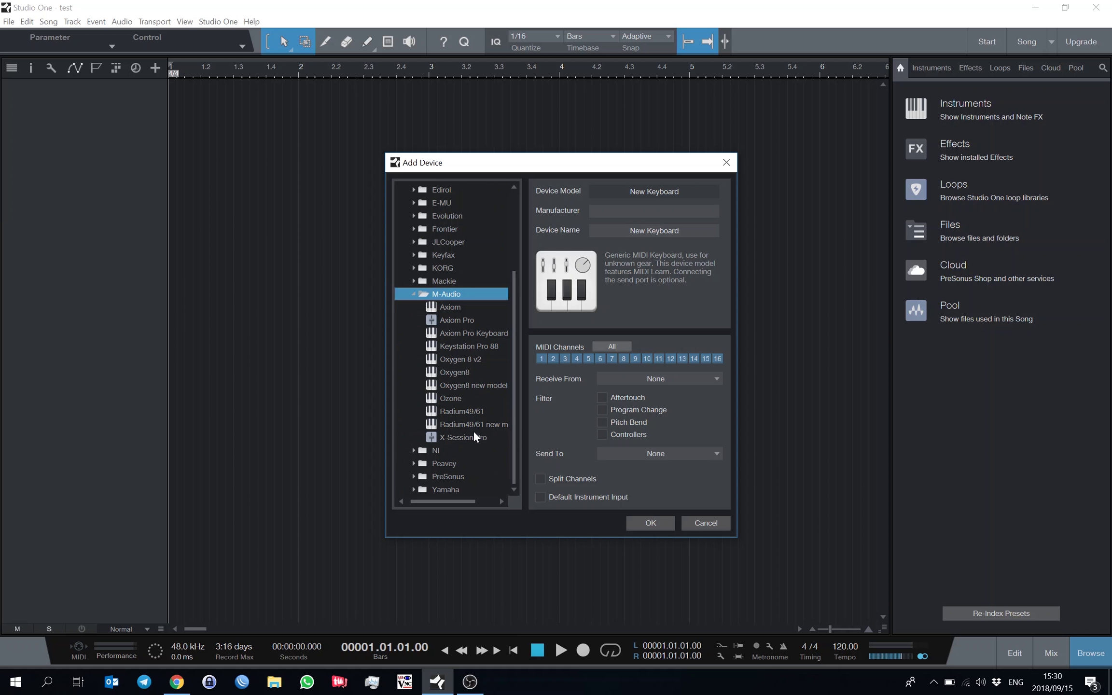
pyautogui.scroll(3, 485, 416)
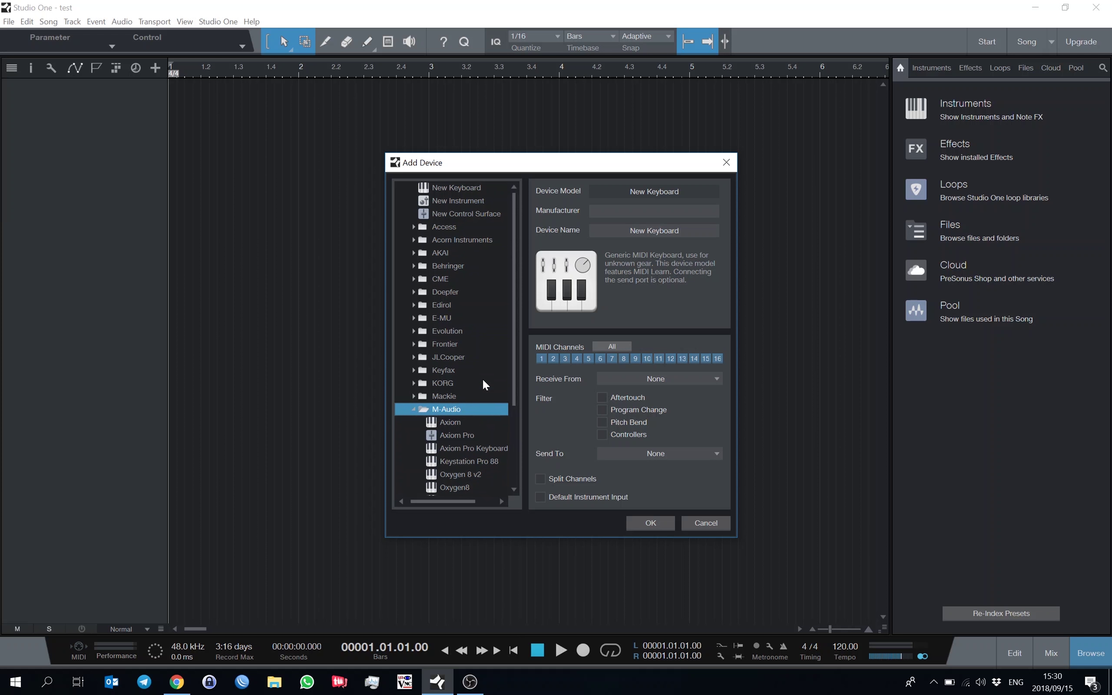
pyautogui.click(453, 189)
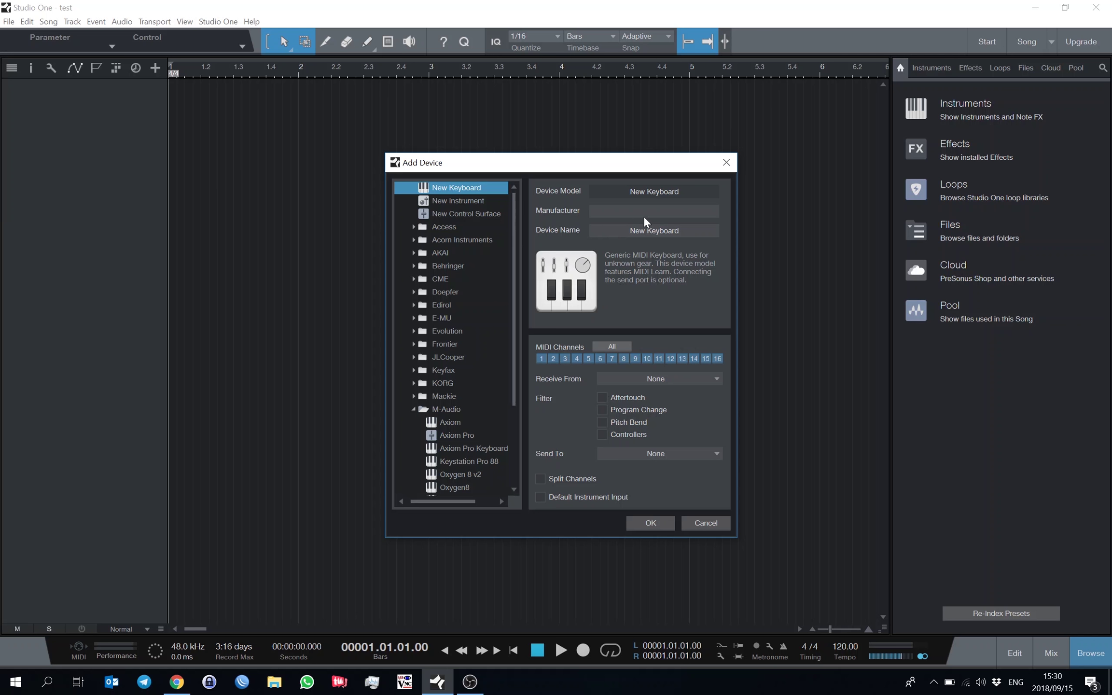
# Name the keyboard 'M-Audio KeyStudio', receiving from KeyStudio, with Send To left as None
pyautogui.click(650, 231)
pyautogui.hotkey('ctrl', 'a')
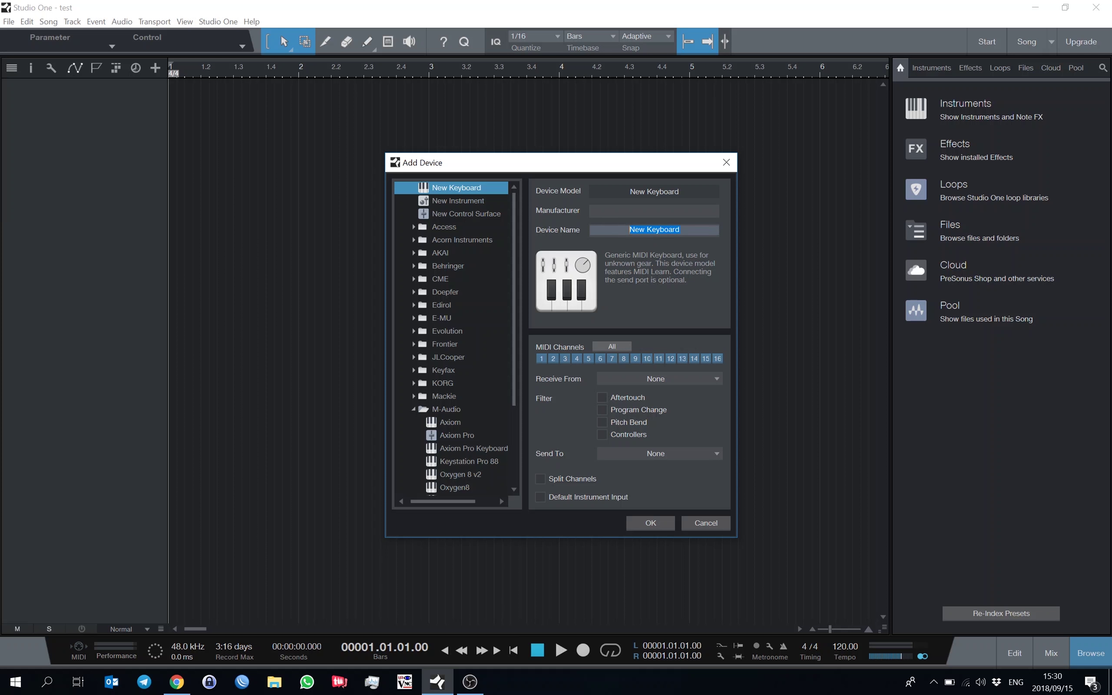
pyautogui.write('M-Audio K')
pyautogui.write('eyStud')
pyautogui.write('io')
pyautogui.click(689, 379)
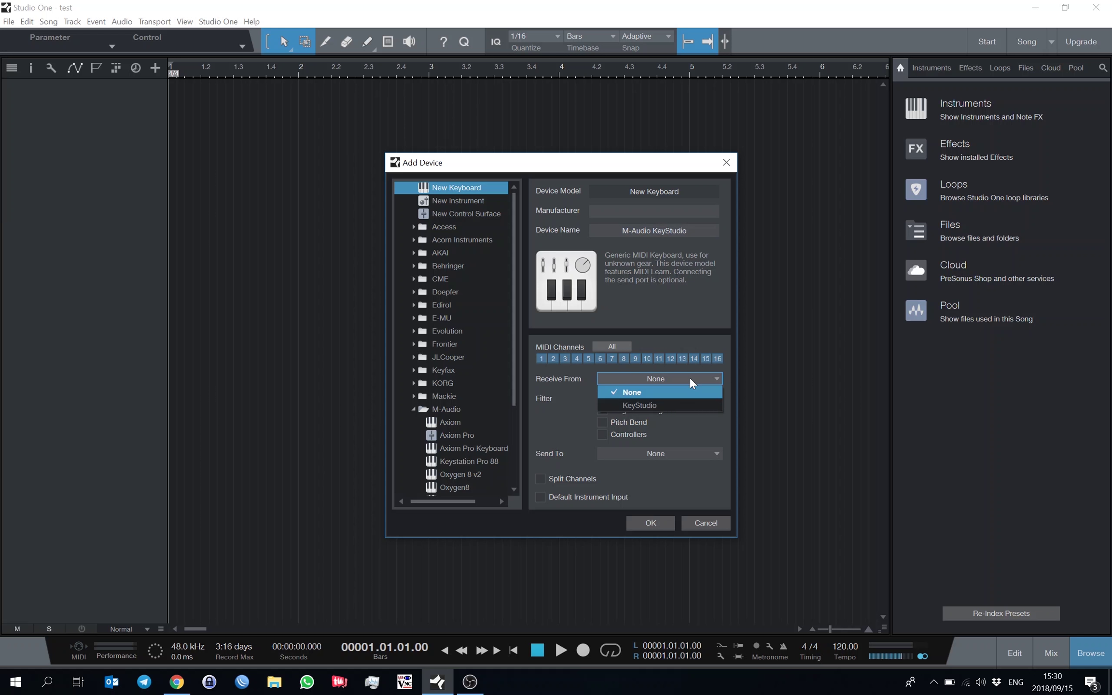
pyautogui.click(658, 406)
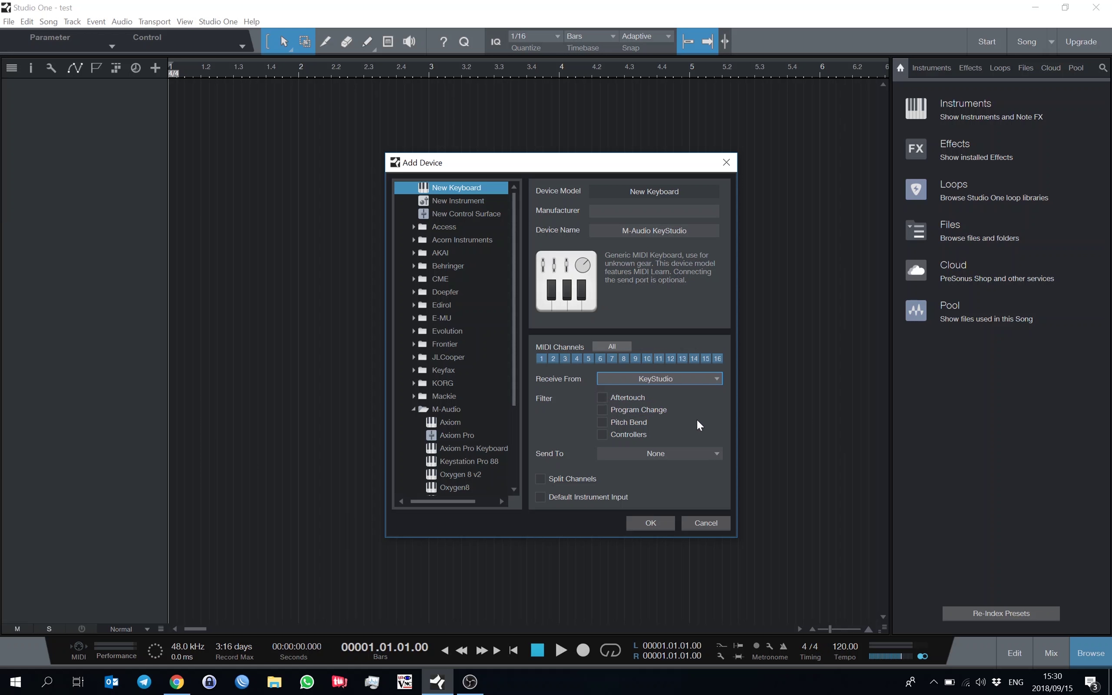
pyautogui.click(695, 453)
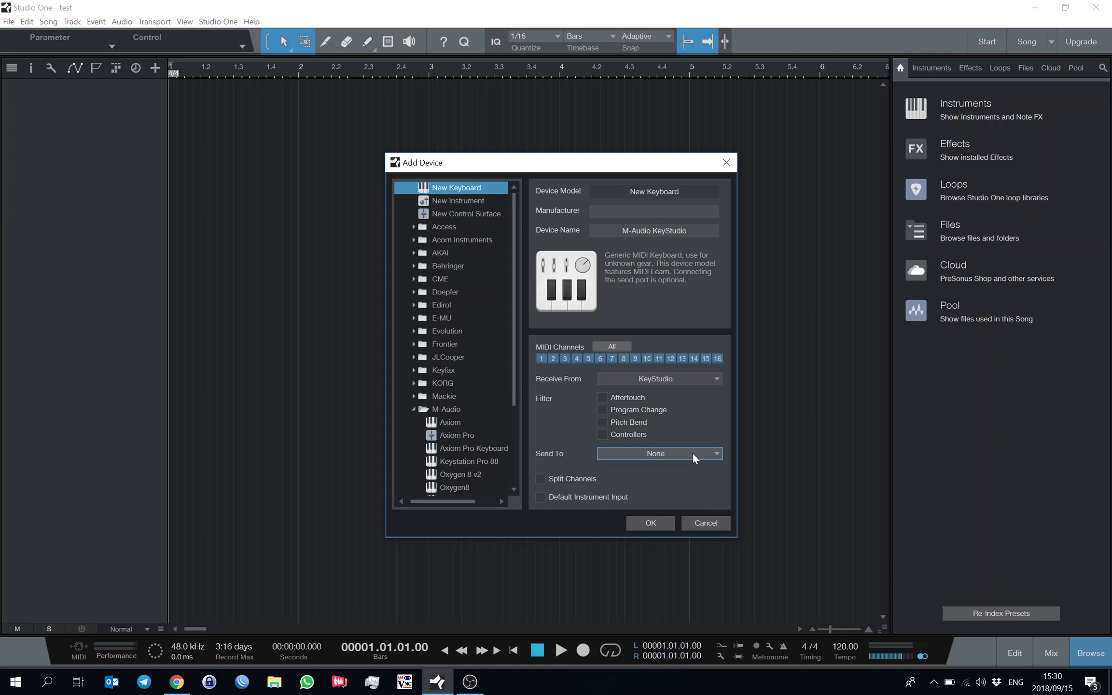
pyautogui.click(693, 453)
pyautogui.click(692, 452)
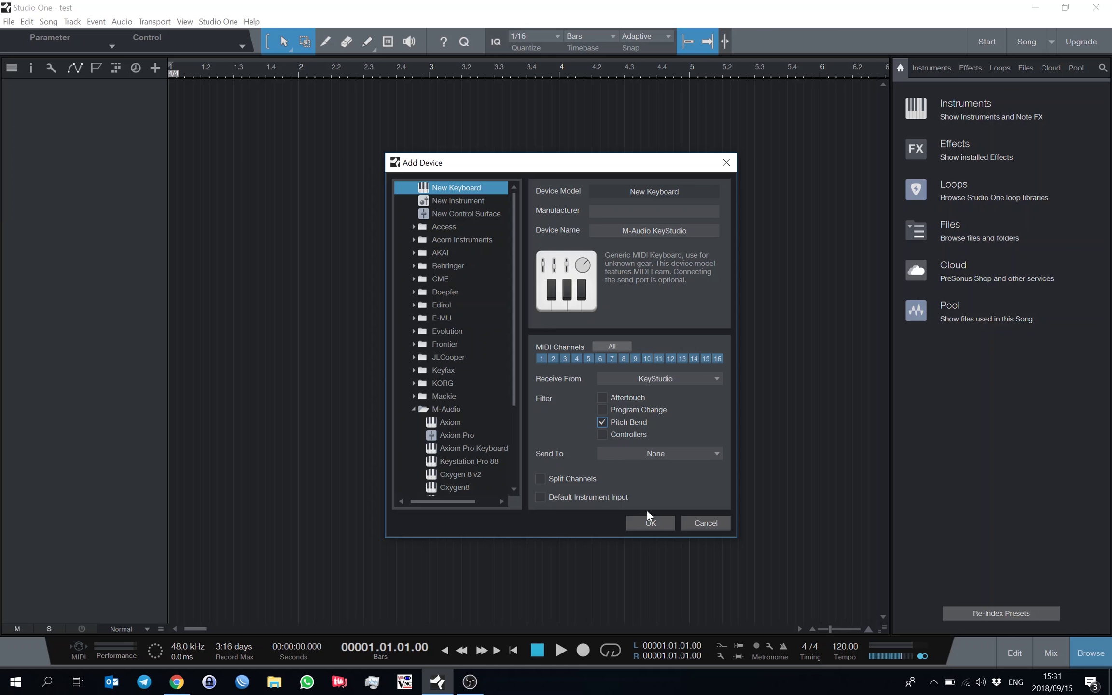
# Confirm the keyboard device and set up an instrument track with M-Audio KeyStudio input
pyautogui.click(647, 525)
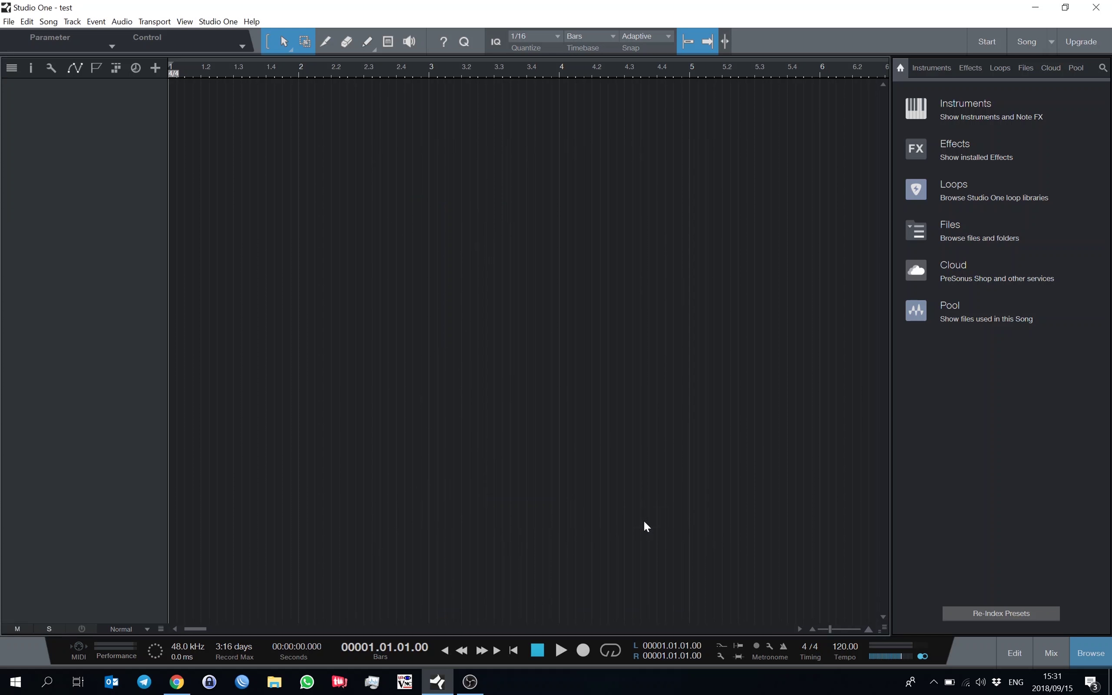
pyautogui.click(155, 68)
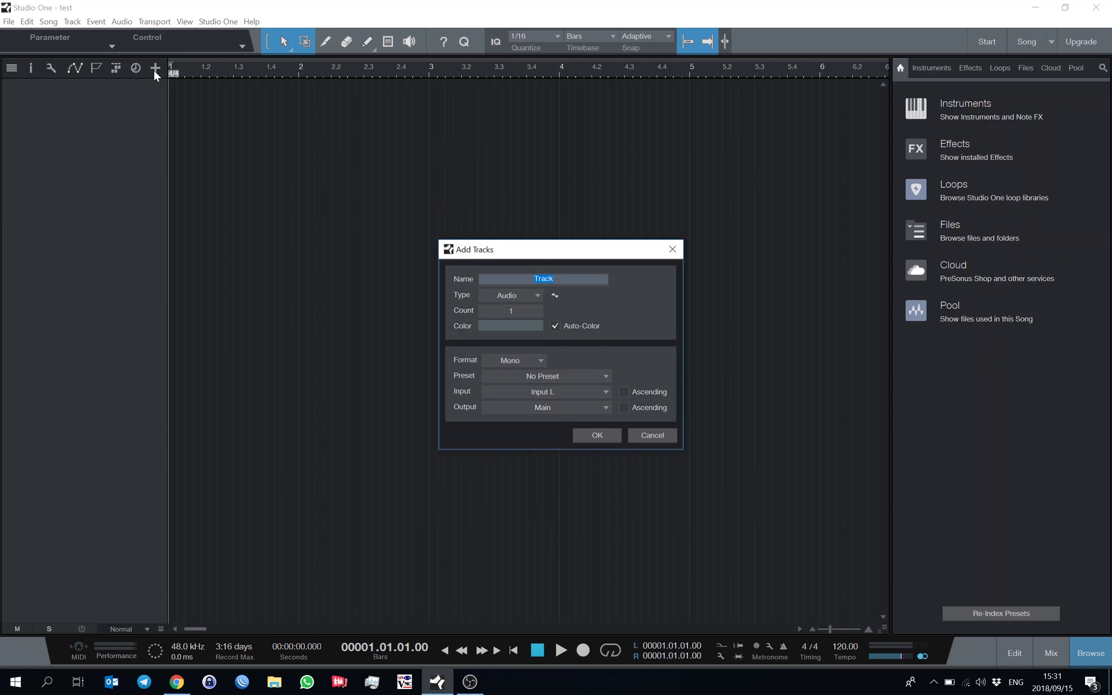
pyautogui.click(540, 296)
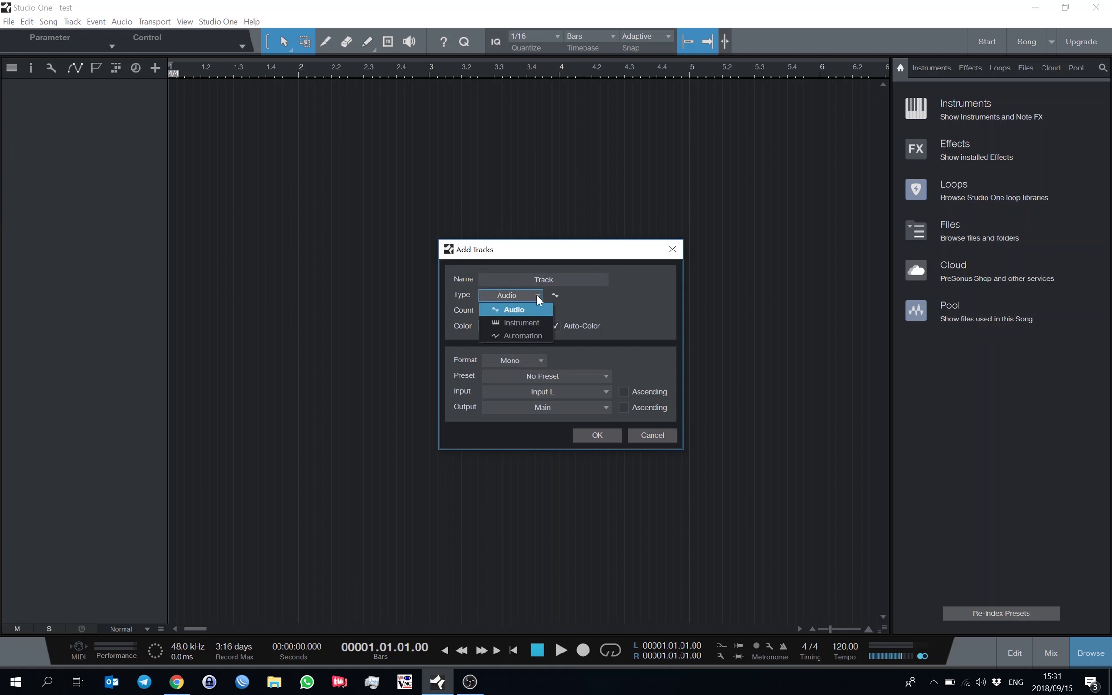
pyautogui.click(528, 326)
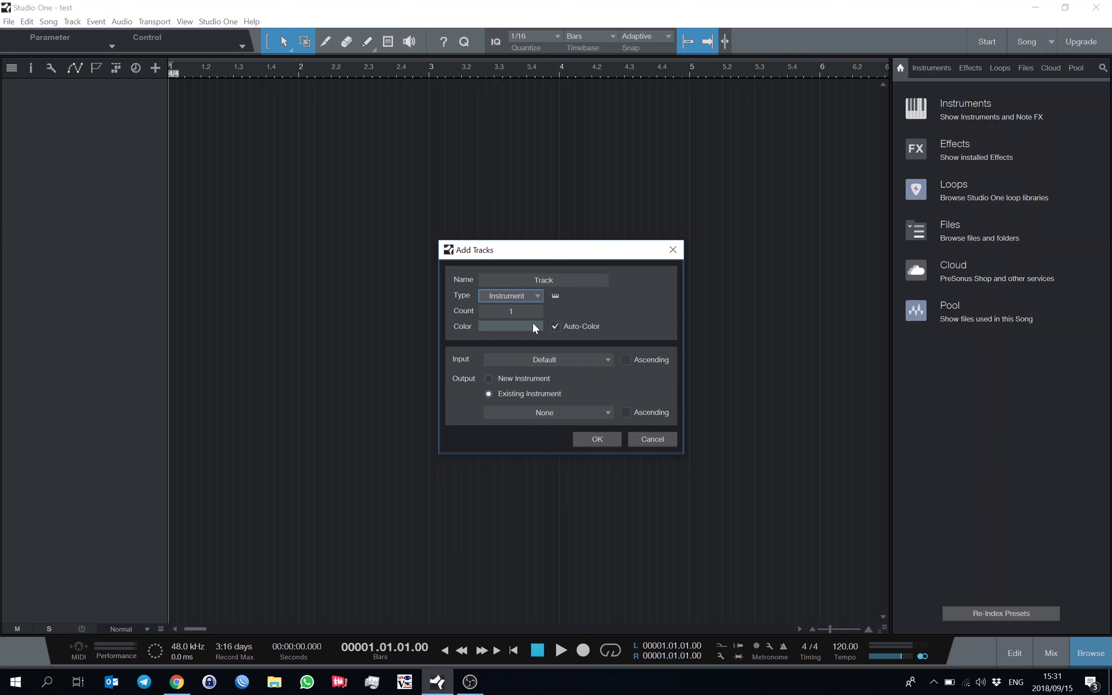
pyautogui.click(600, 364)
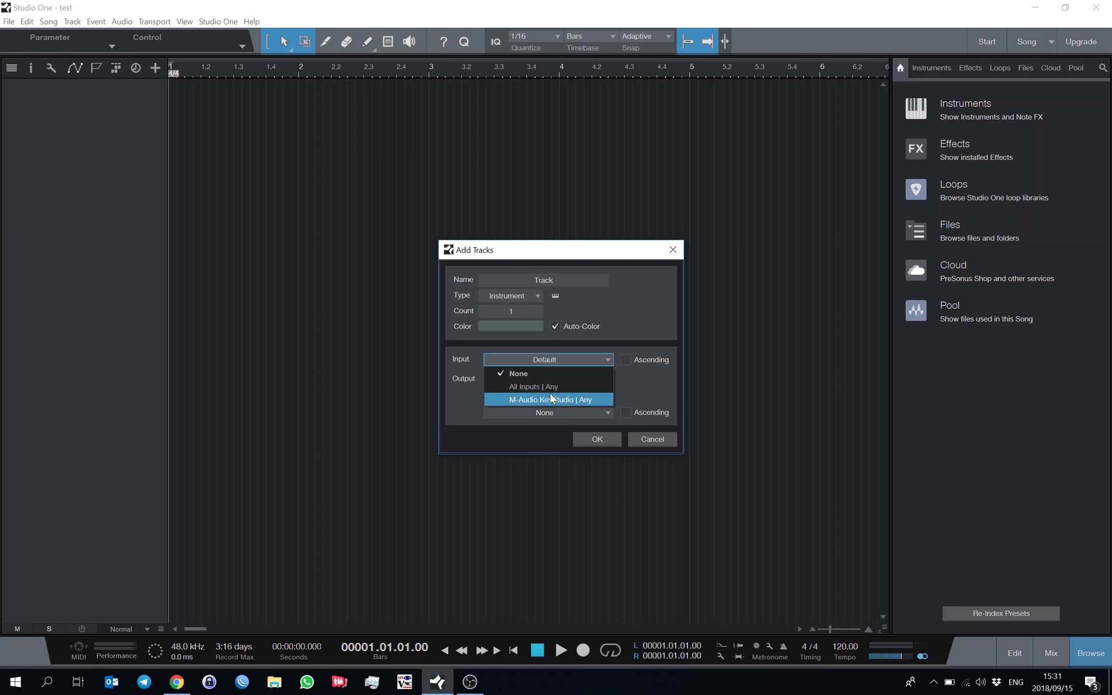
pyautogui.click(554, 405)
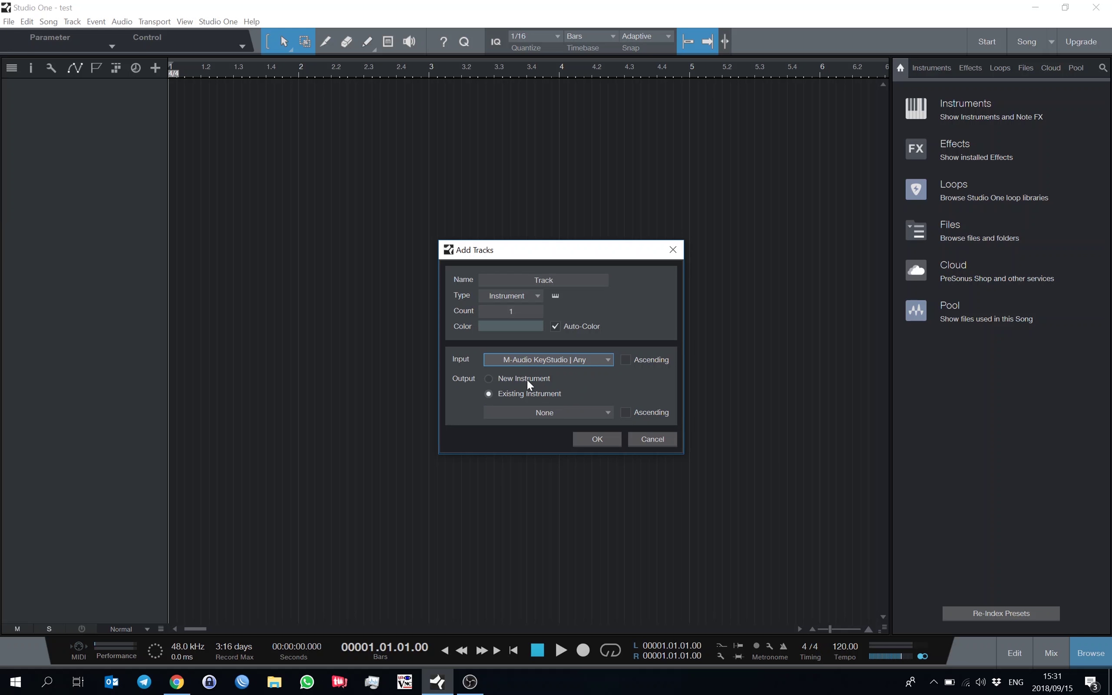
# Set the track output to Existing Instrument with None and create the track
pyautogui.click(521, 379)
pyautogui.click(609, 416)
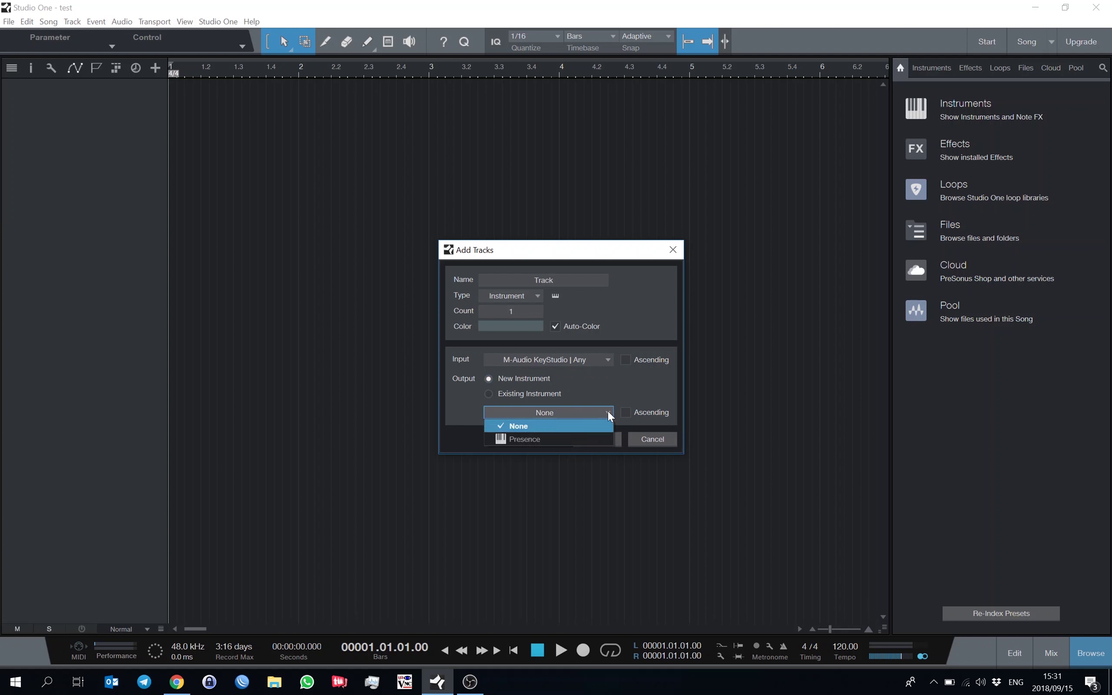
pyautogui.click(531, 442)
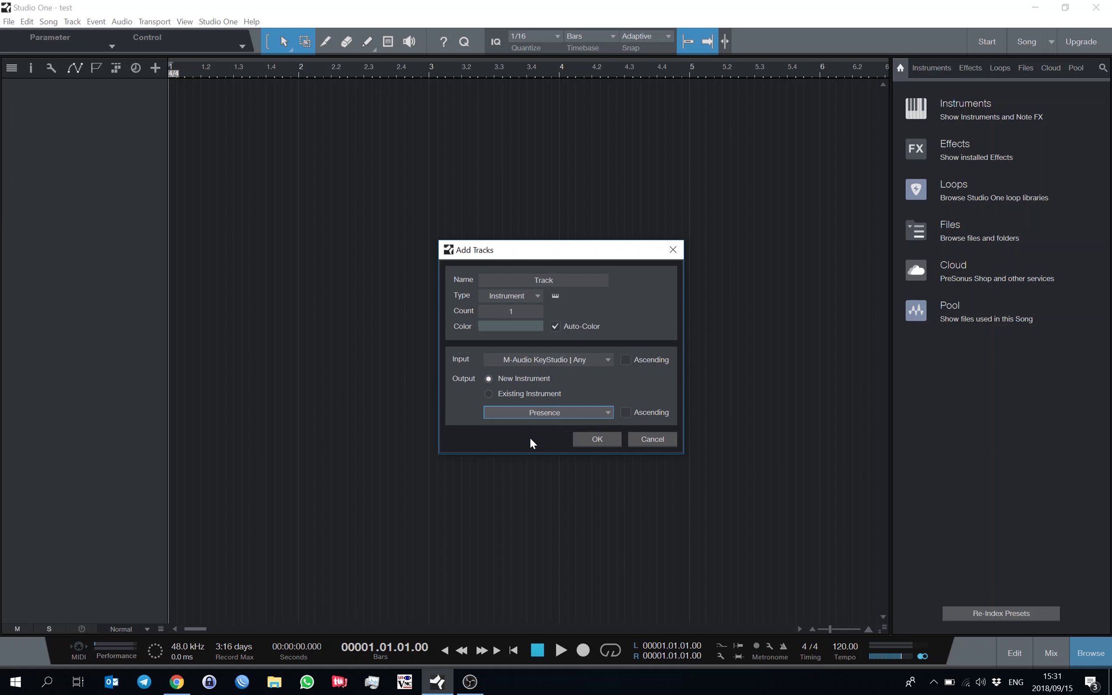
pyautogui.click(490, 395)
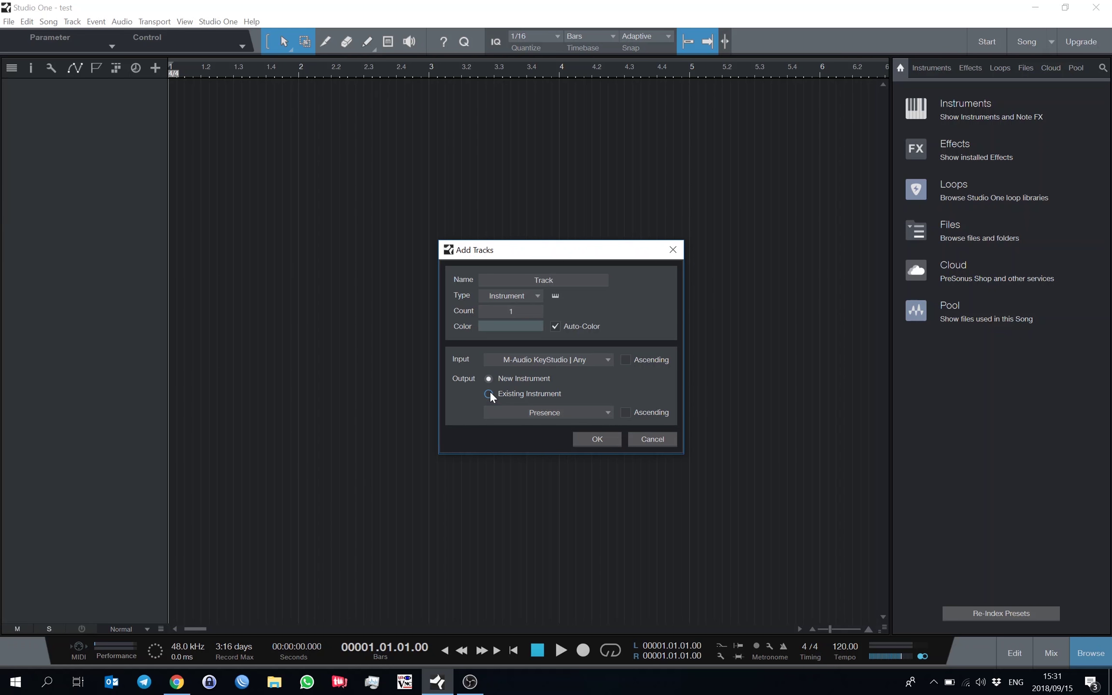
pyautogui.click(609, 441)
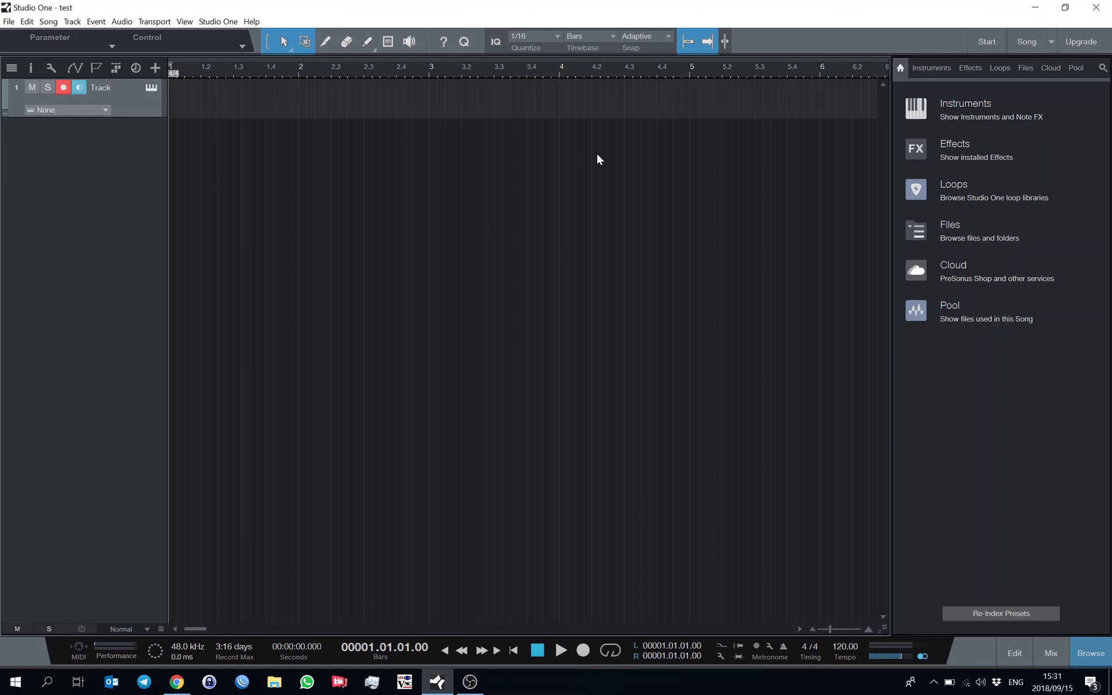
# Drag Electric Piano from PreSonus > Presence > Artist Instruments > Keyboards onto the track
pyautogui.click(956, 109)
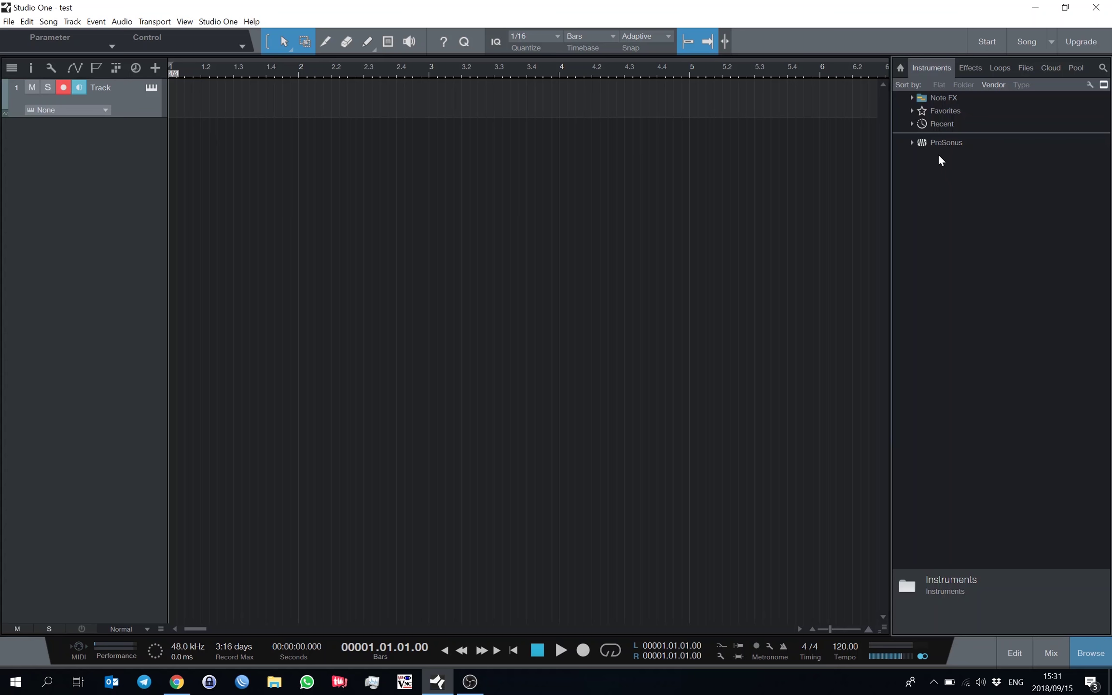
pyautogui.click(914, 143)
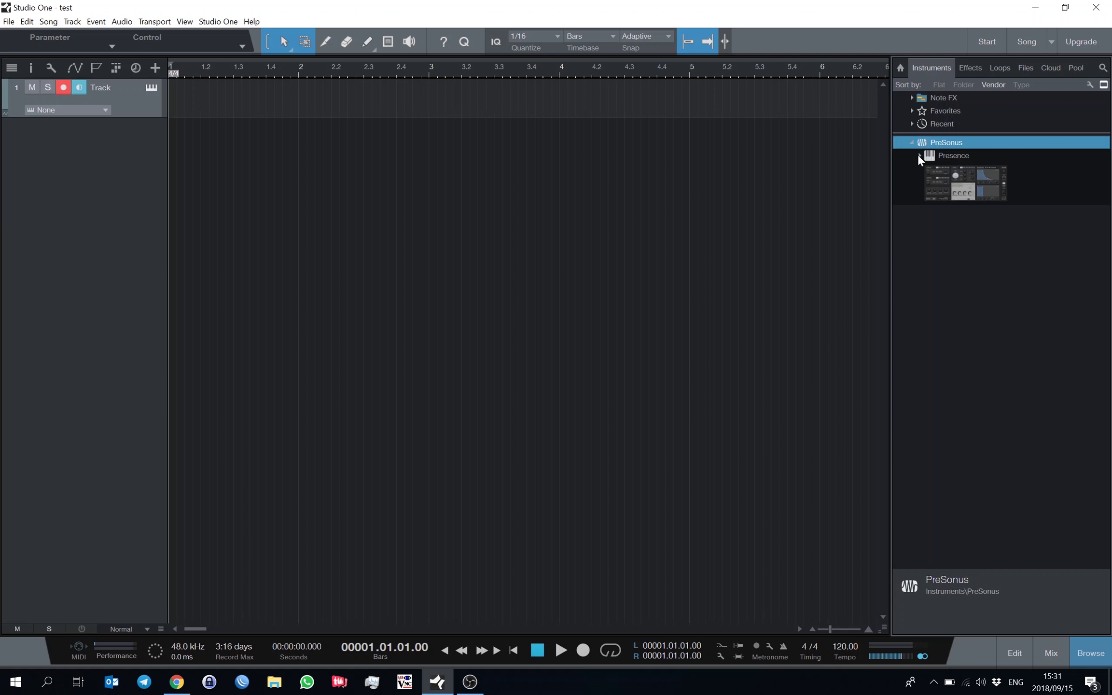
pyautogui.click(918, 155)
pyautogui.click(928, 211)
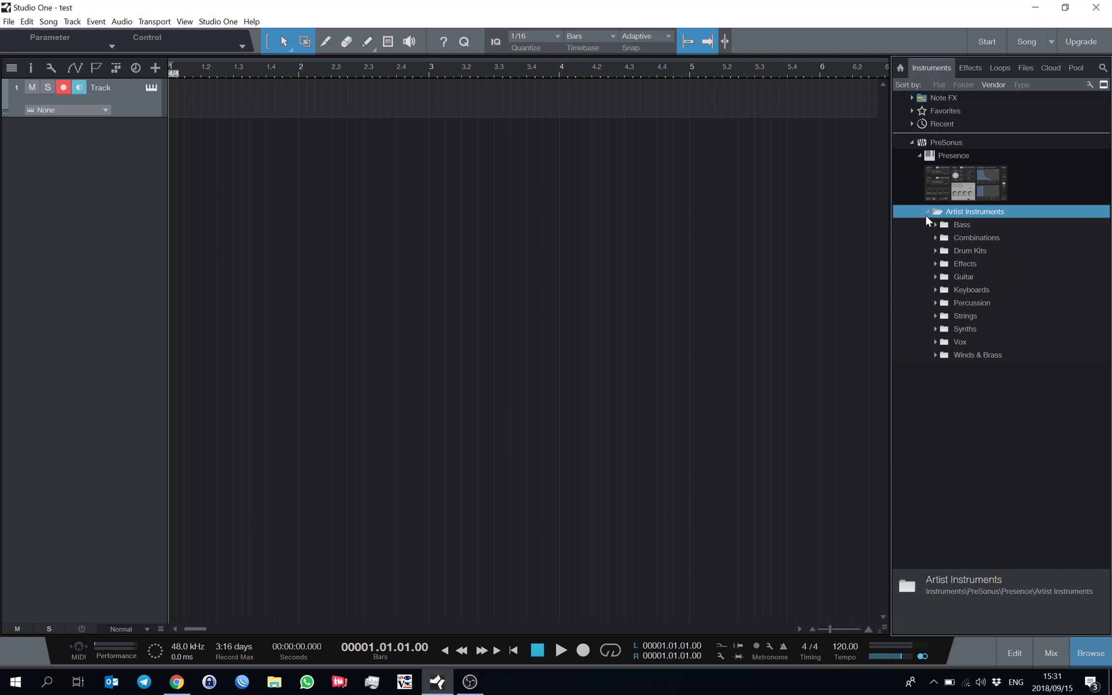
pyautogui.click(936, 289)
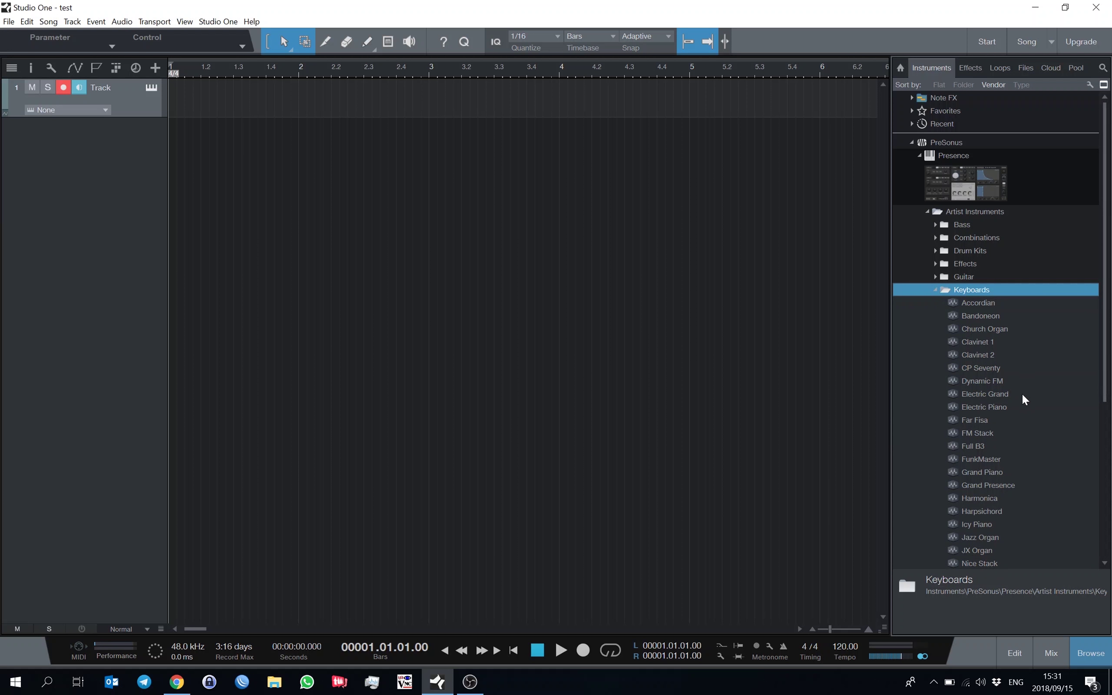
pyautogui.click(990, 407)
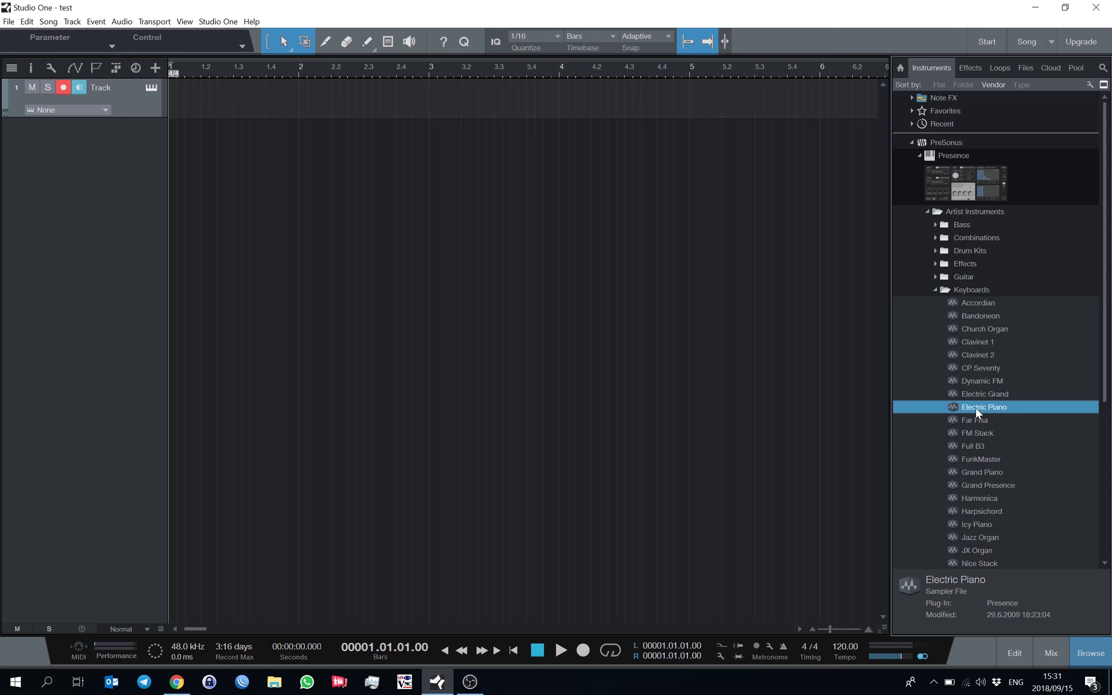
pyautogui.moveTo(978, 406); pyautogui.dragTo(221, 89)
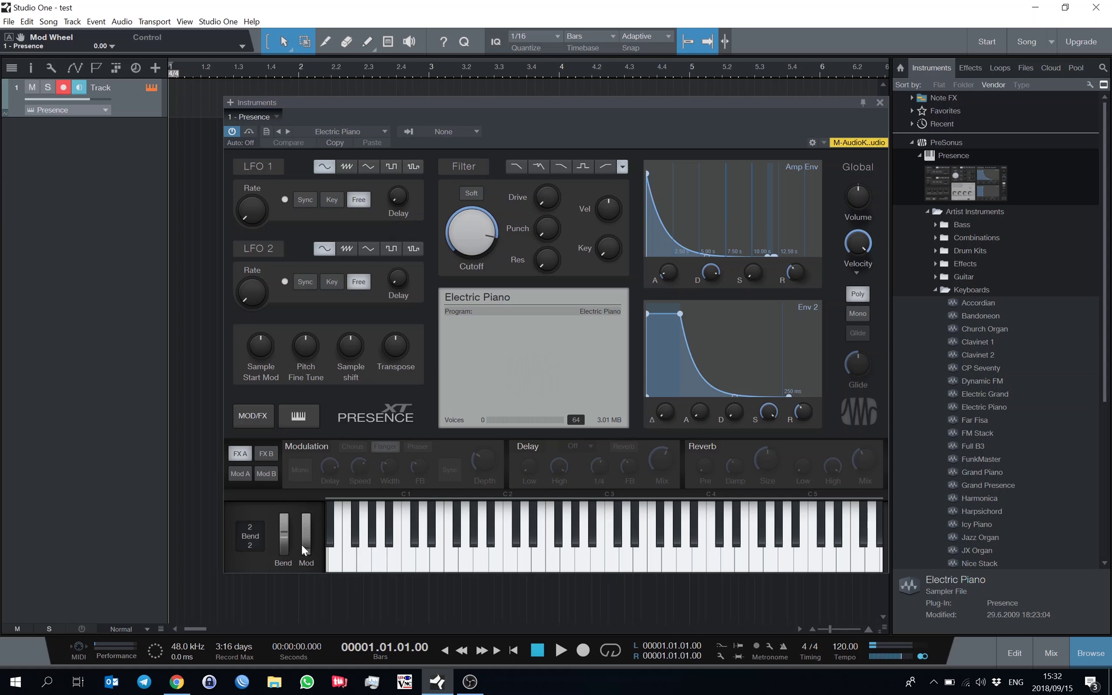
# In Presence XT, drop the mod wheel to zero and set both bend ranges to 2
pyautogui.moveTo(302, 545); pyautogui.dragTo(306, 555)
pyautogui.click(250, 546)
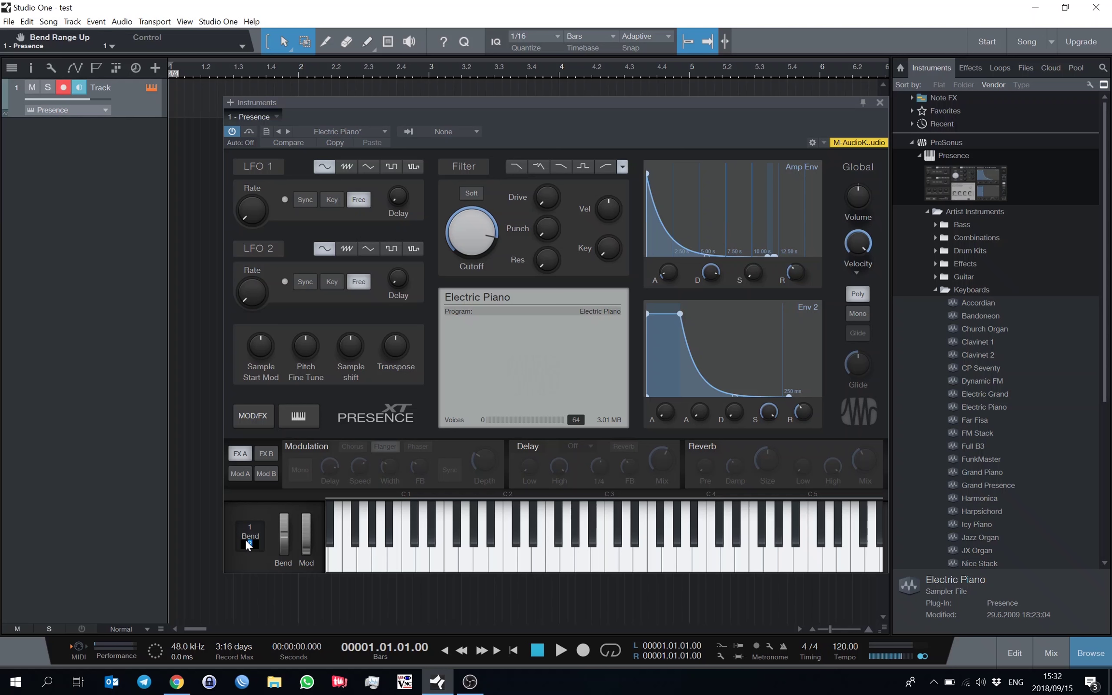
pyautogui.click(250, 527)
pyautogui.write('2')
# Close Presence, briefly view the External Devices panel, then open the Studio One menu
pyautogui.click(880, 103)
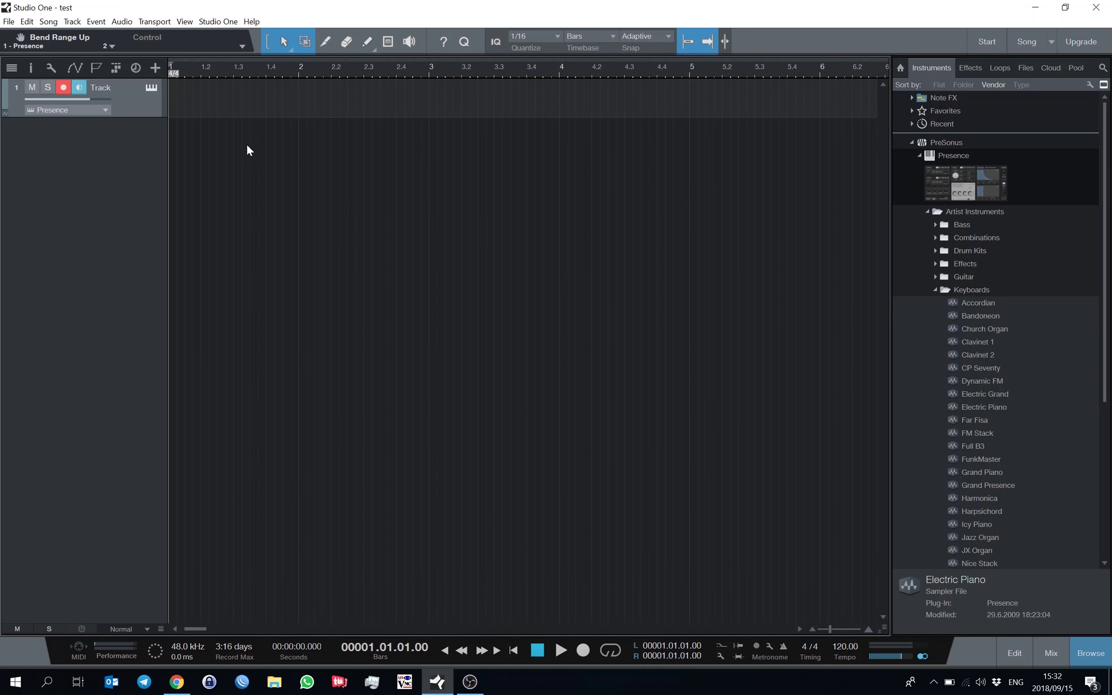
pyautogui.click(241, 46)
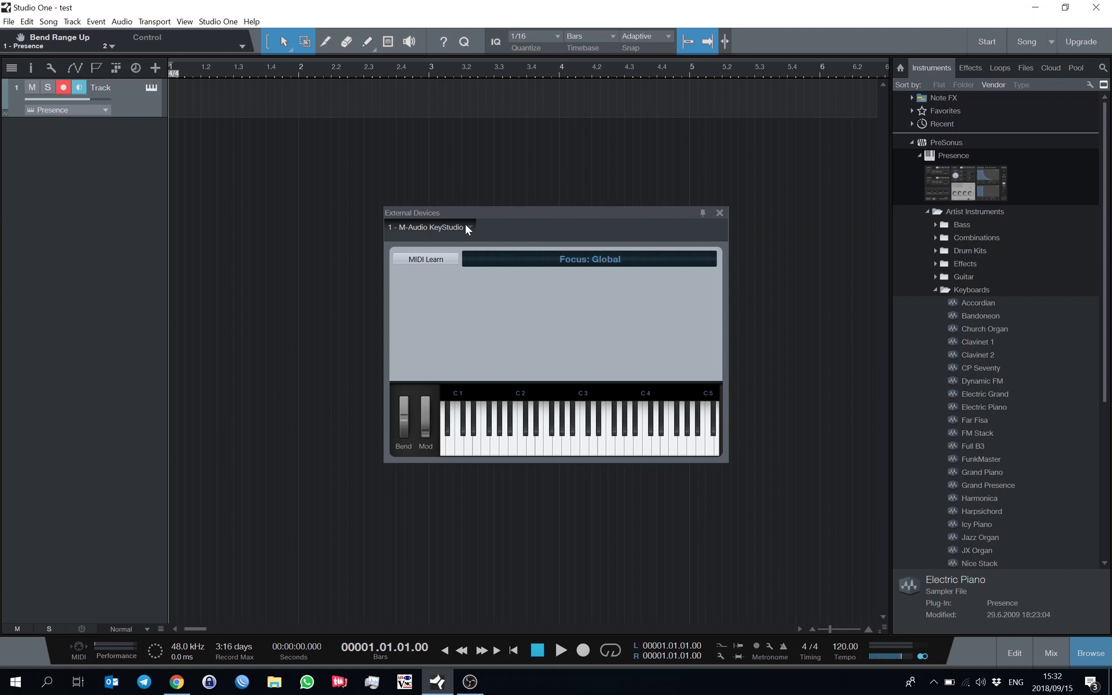
pyautogui.click(719, 214)
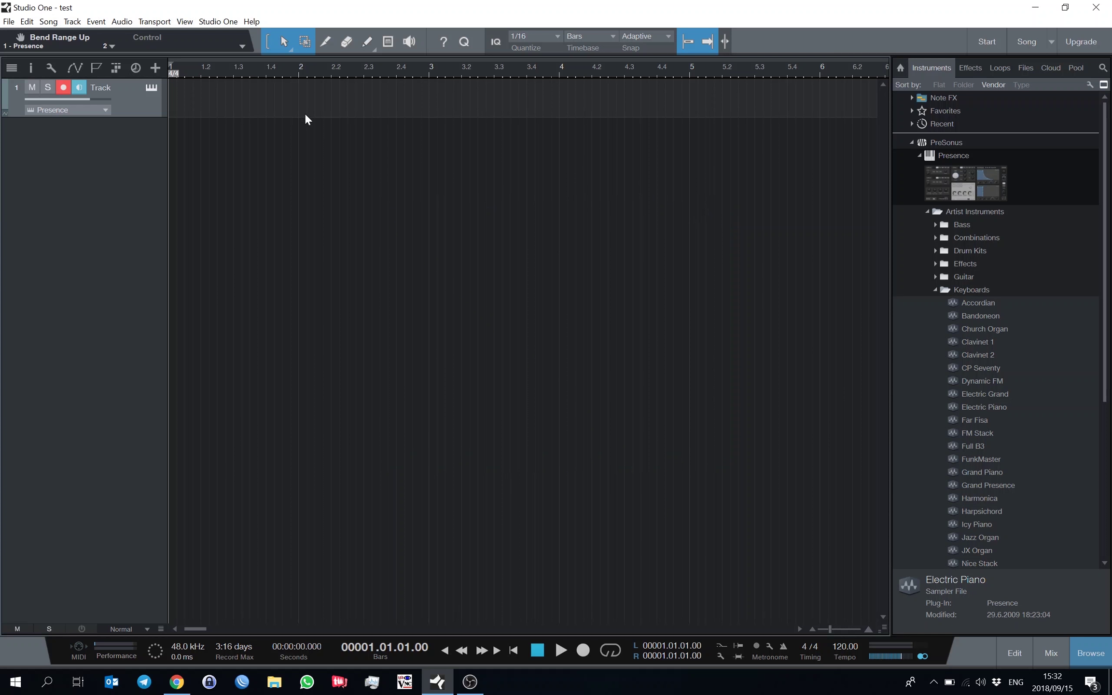
pyautogui.click(240, 45)
pyautogui.click(120, 23)
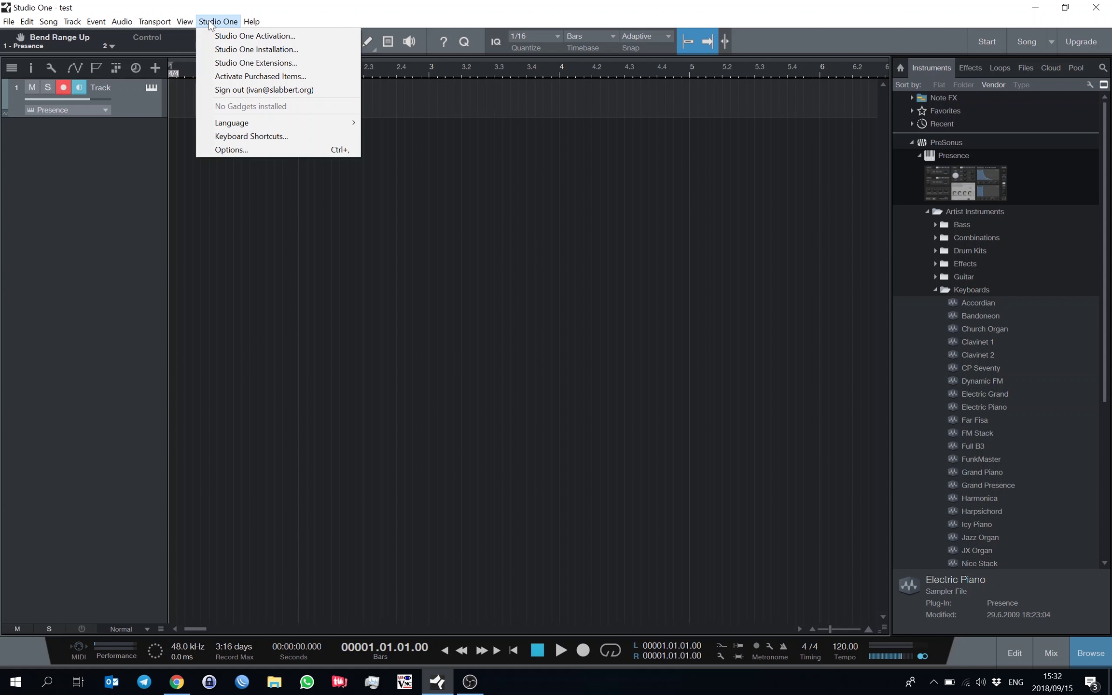
# Uncheck M-Audio KeyStudio's Pitch Bend filter under Options > External Devices and confirm
pyautogui.click(224, 150)
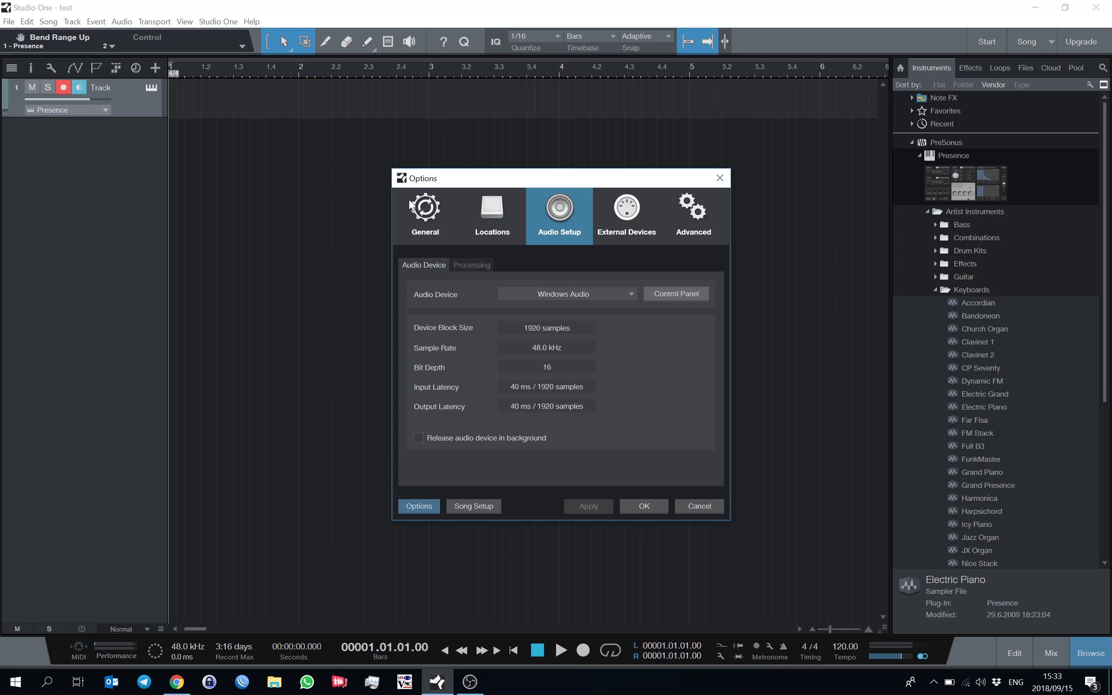
pyautogui.click(631, 213)
pyautogui.click(437, 287)
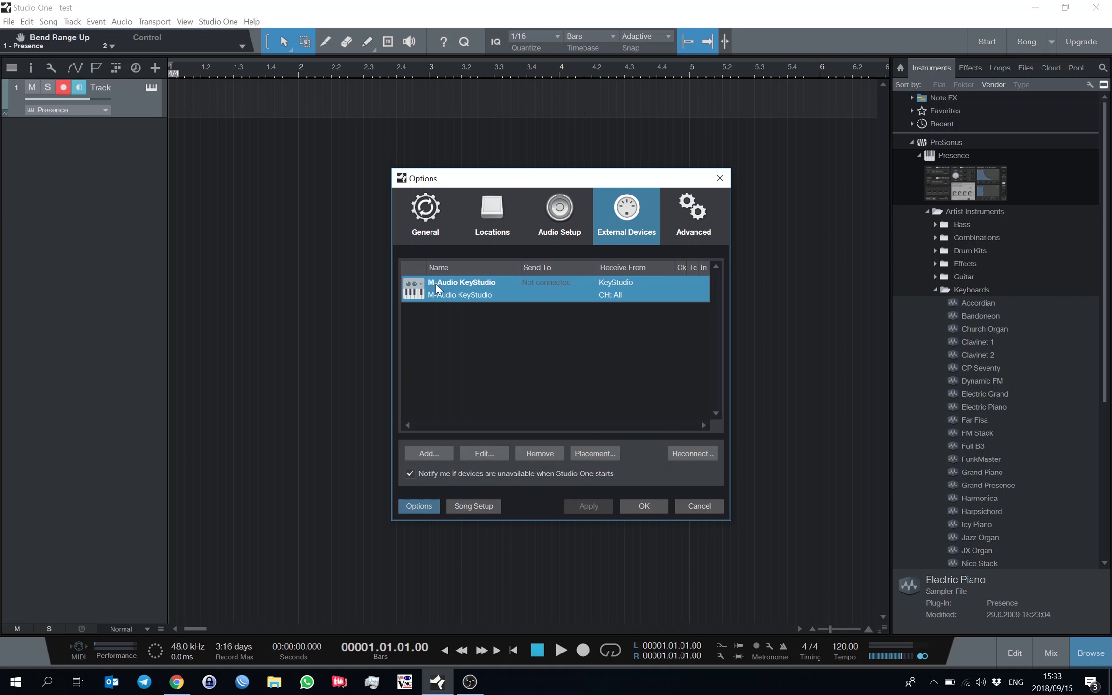
pyautogui.click(488, 455)
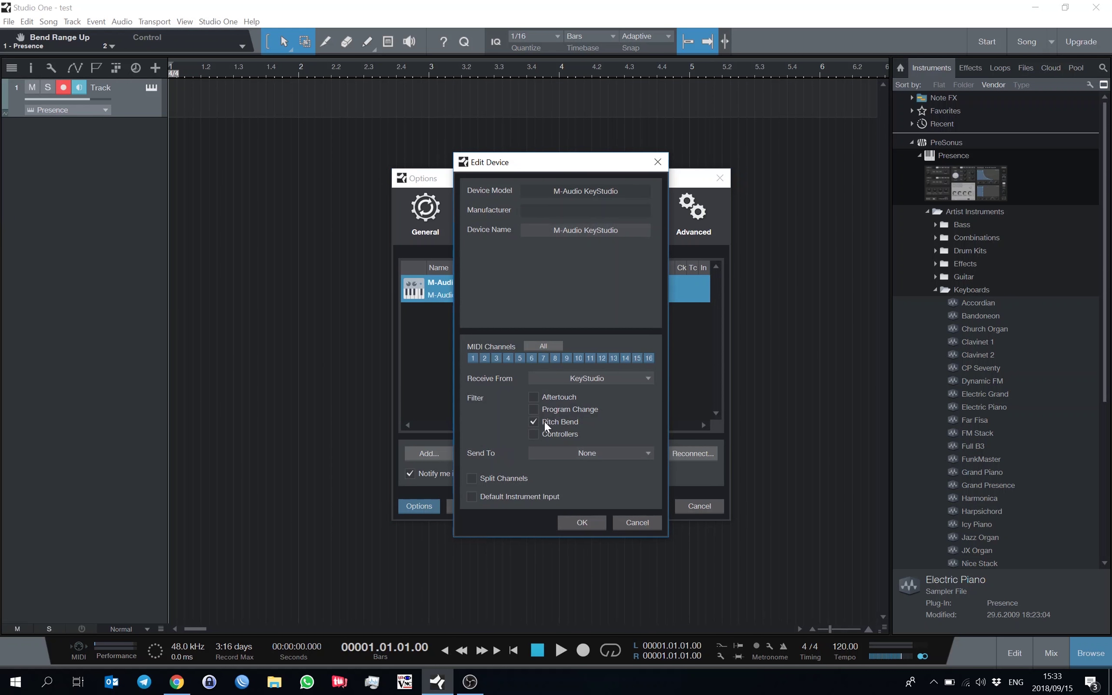
pyautogui.click(571, 524)
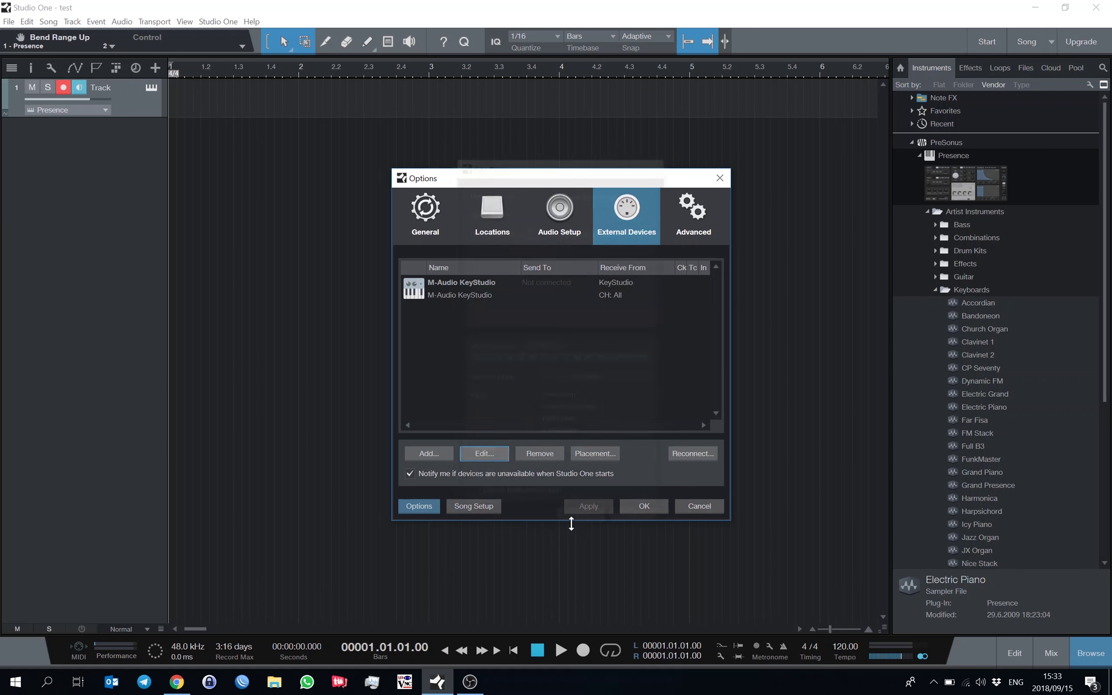
pyautogui.click(638, 507)
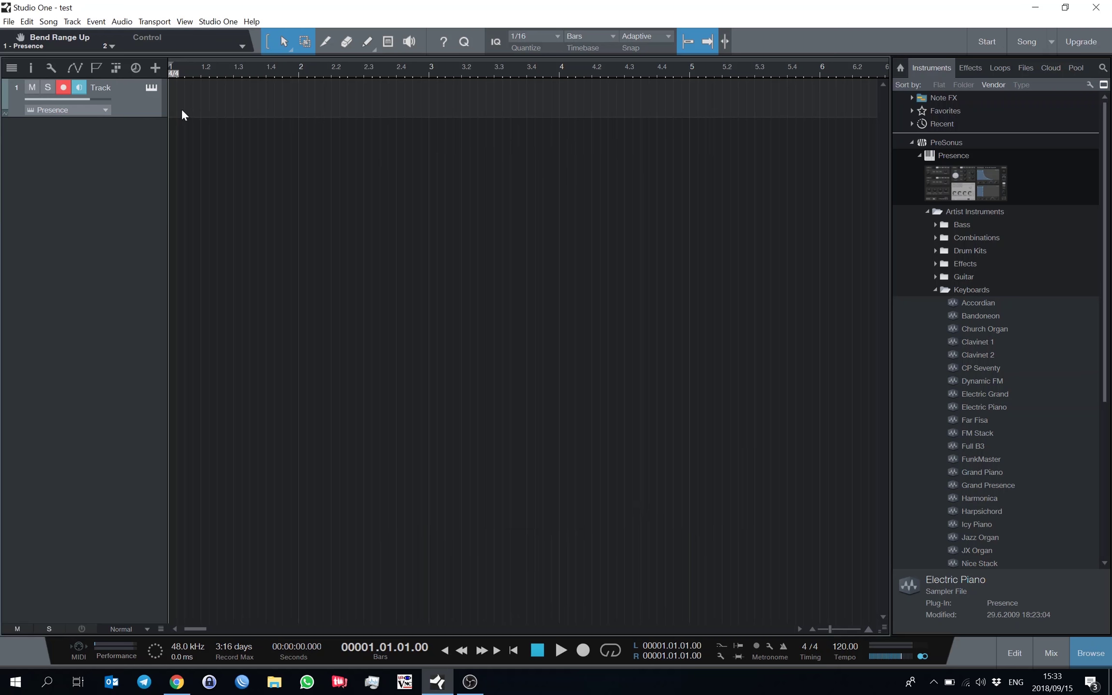
# Reopen Presence XT from the track's instrument icon to test pitch bend
pyautogui.click(151, 86)
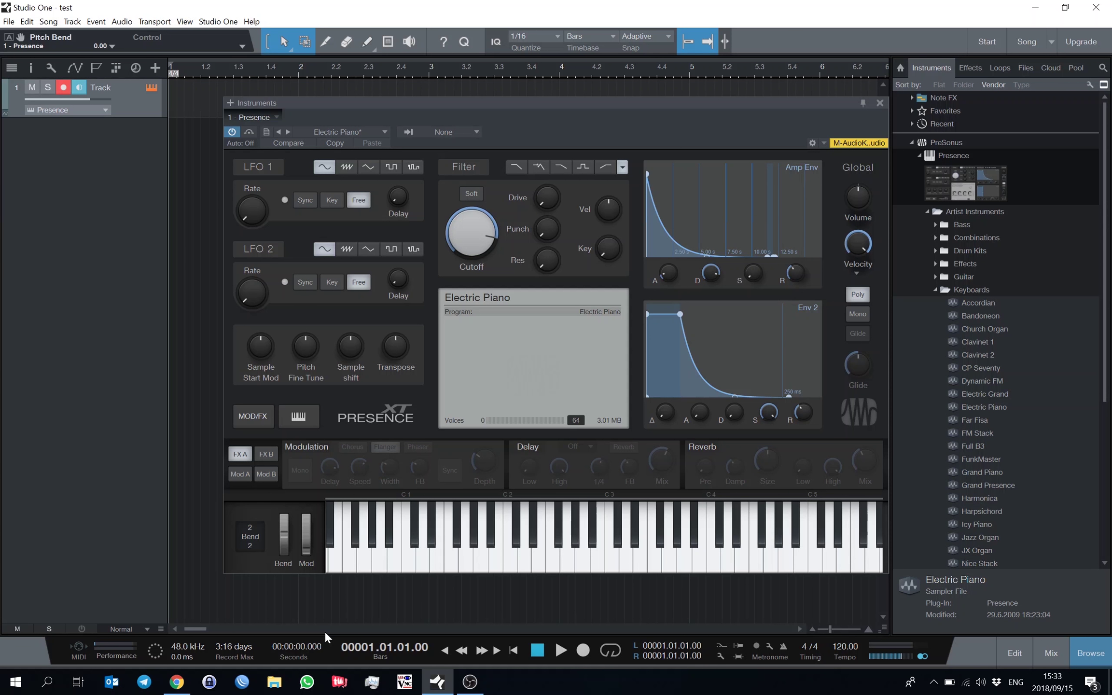
pyautogui.click(470, 683)
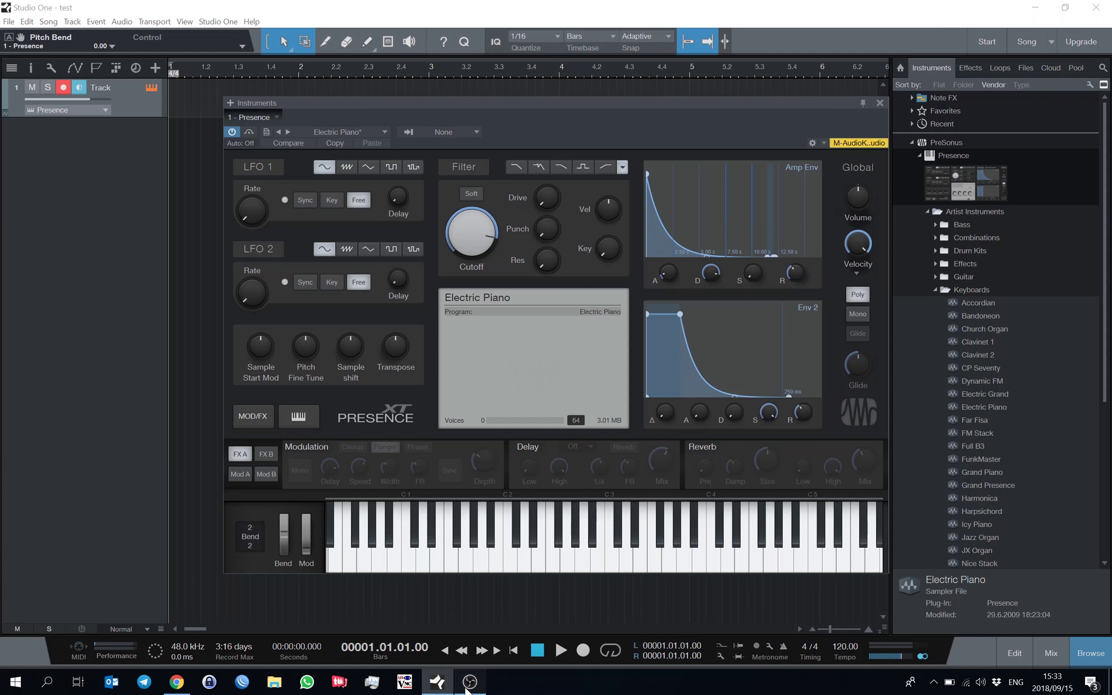